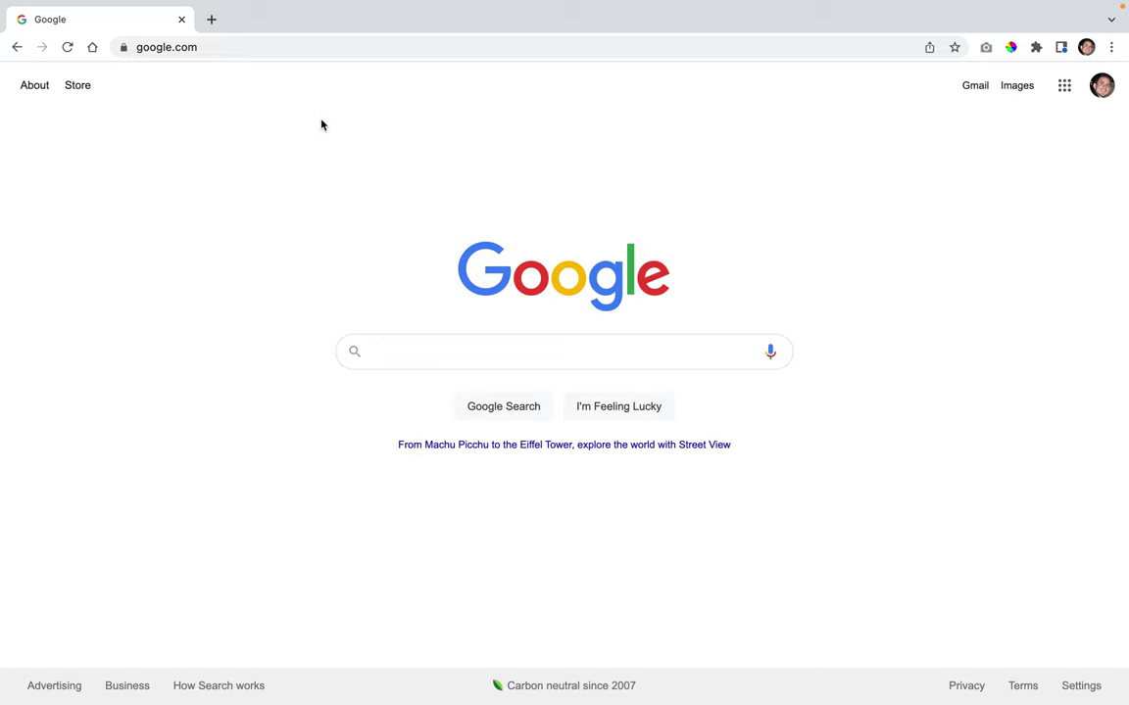
Load myaccount.google.com from Chrome's address bar
{"action": "left_click", "coordinate": [303, 48]}
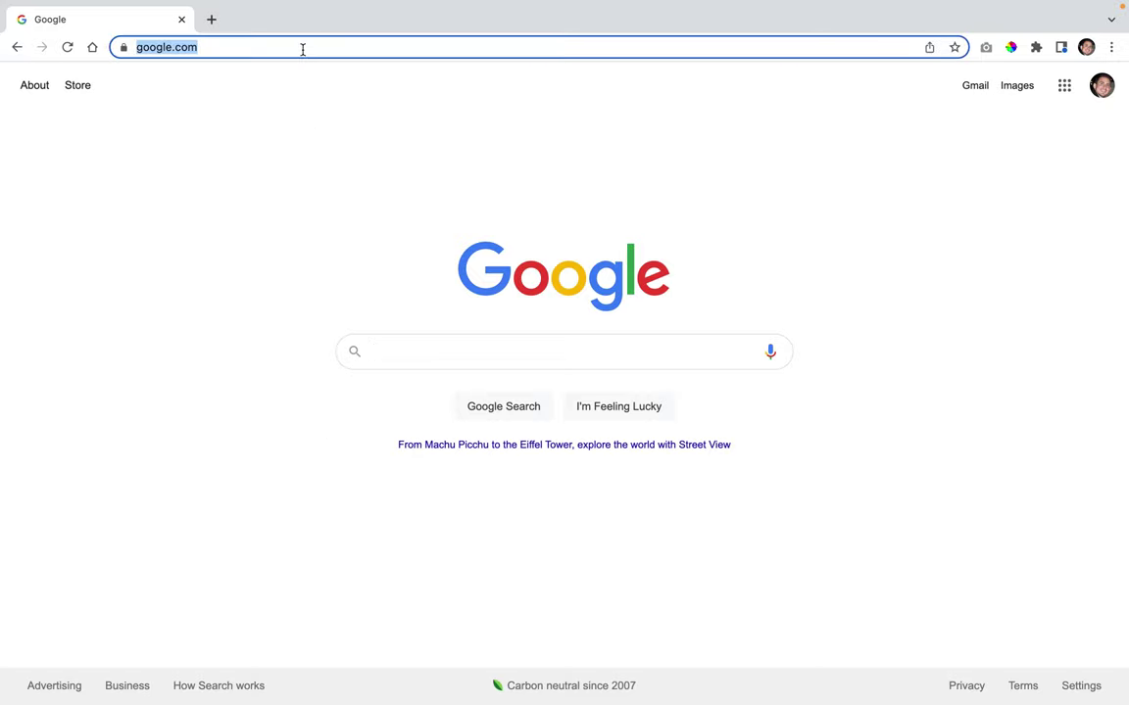
{"action": "type", "text": "myaccount."}
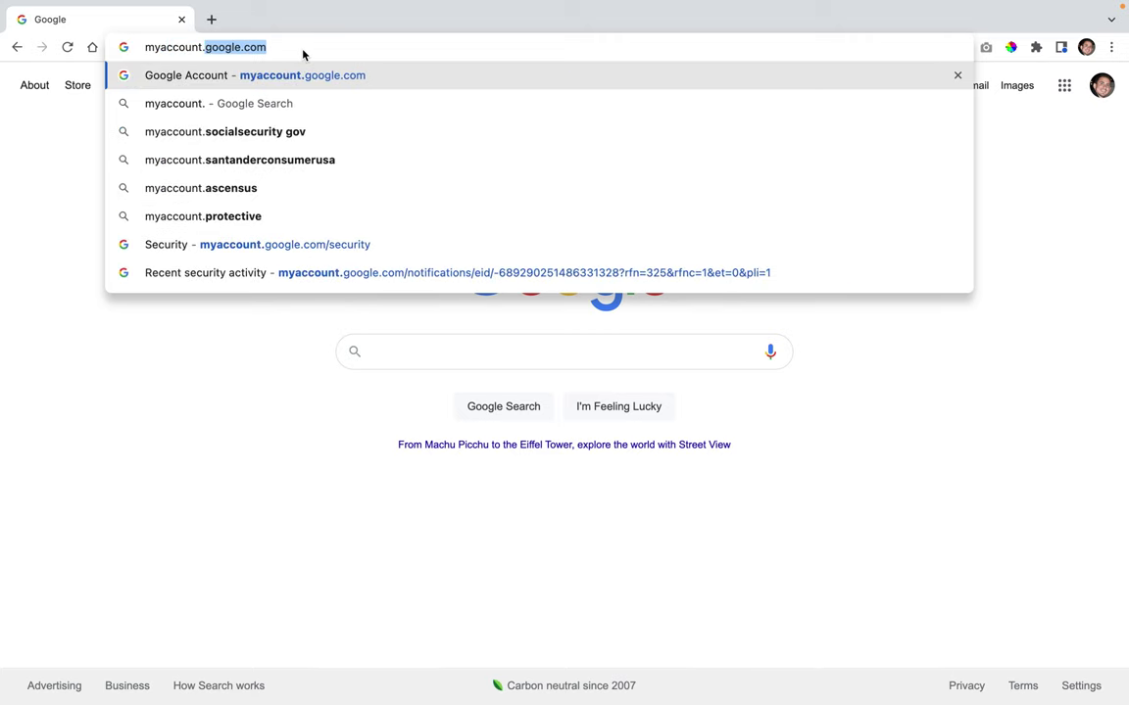
{"action": "type", "text": "google.com"}
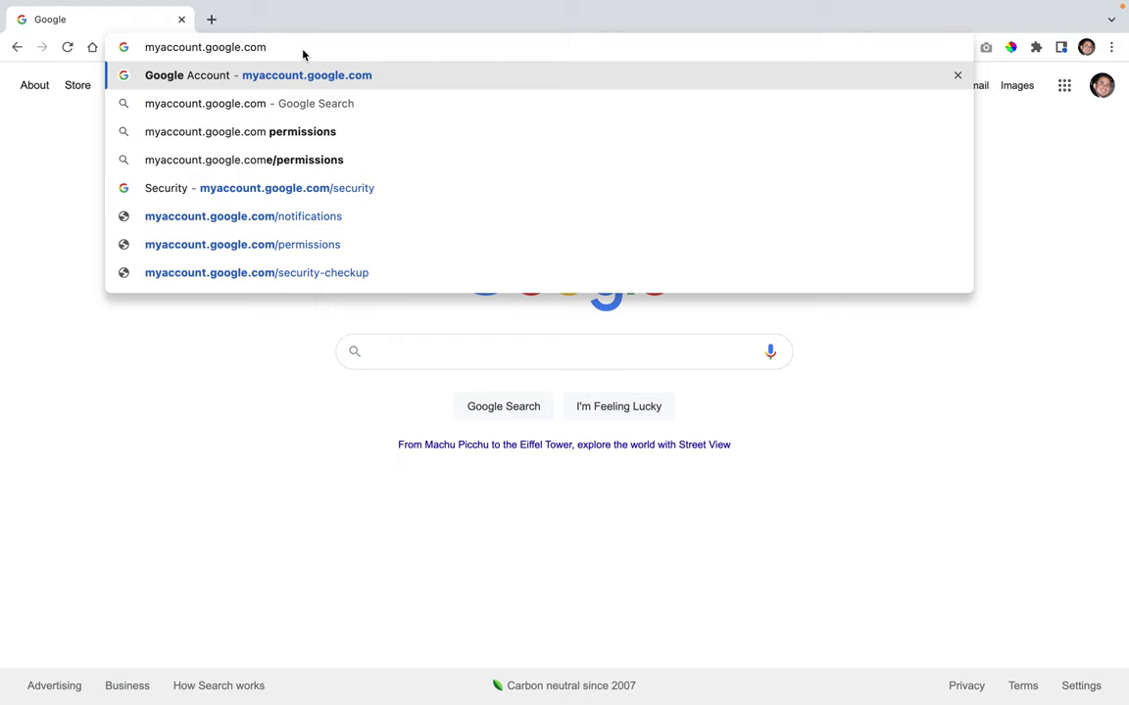
{"action": "key", "text": "ctrl+a"}
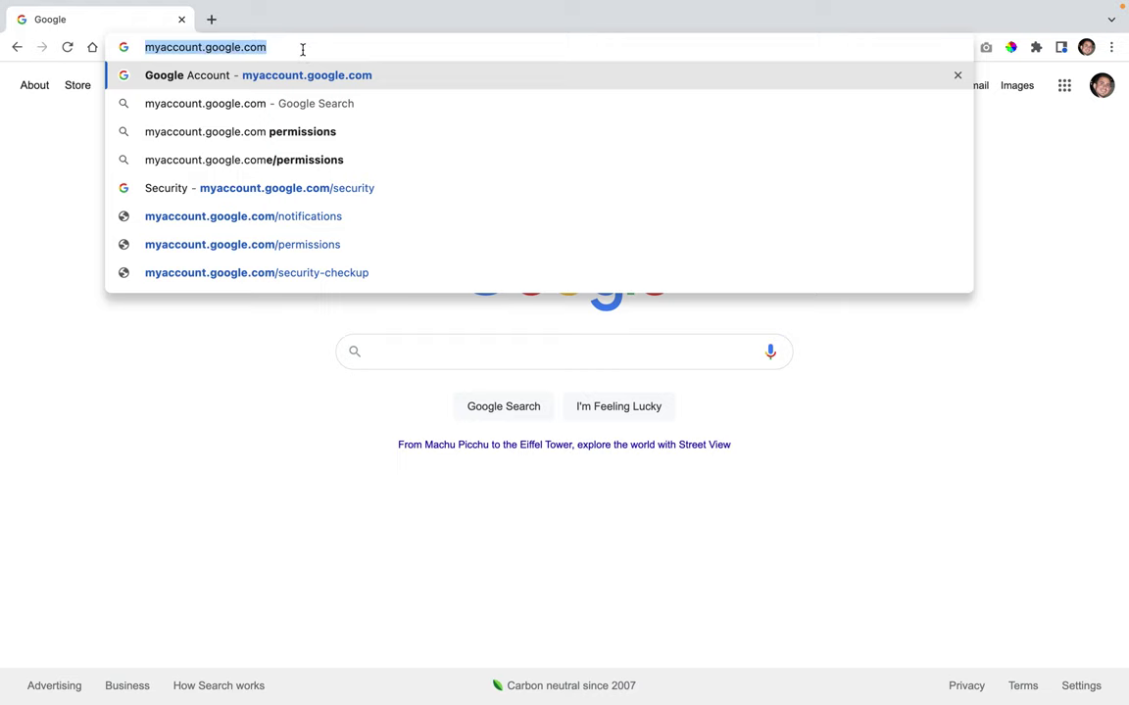
{"action": "key", "text": "Return"}
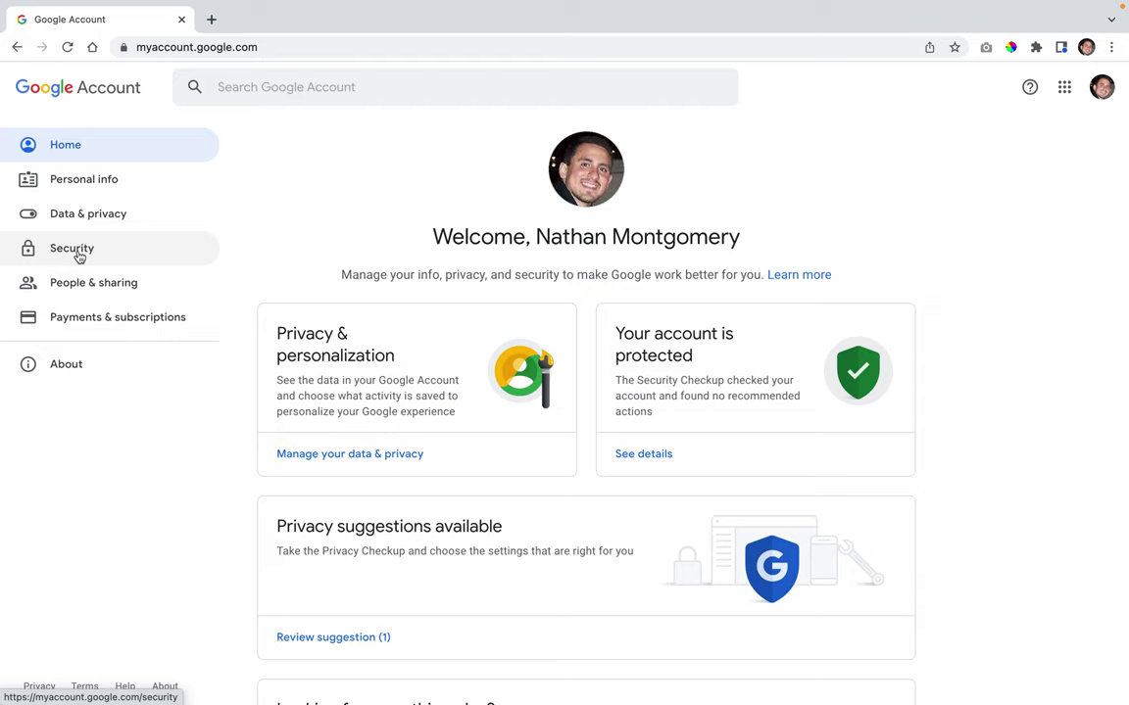
Go to the Security page and open 2-Step Verification under Signing in to Google
{"action": "left_click", "coordinate": [79, 256]}
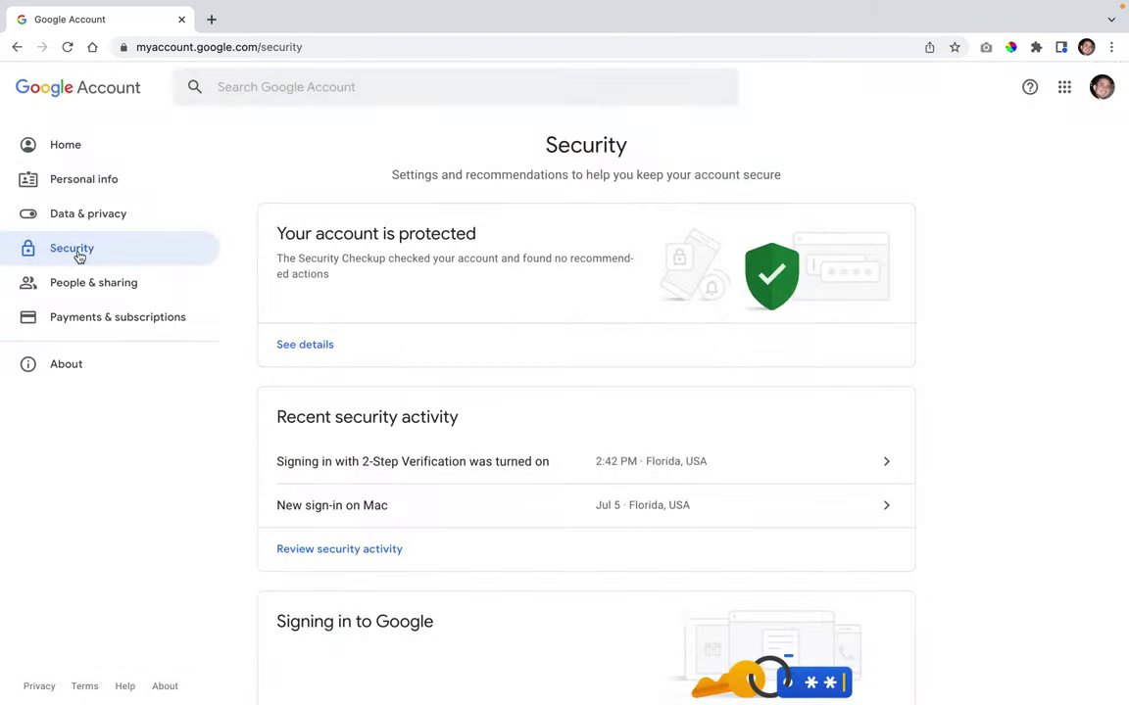
{"action": "scroll", "coordinate": [410, 328], "scroll_direction": "down", "scroll_amount": 3}
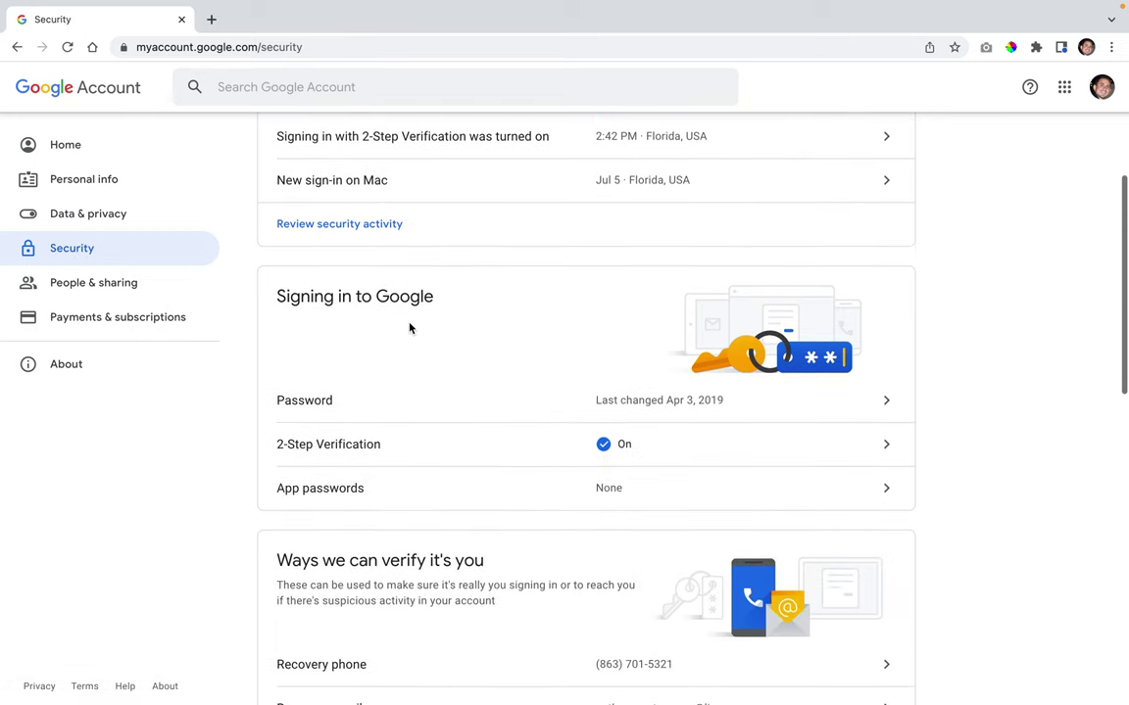
{"action": "left_click_drag", "start_coordinate": [274, 296], "coordinate": [441, 302]}
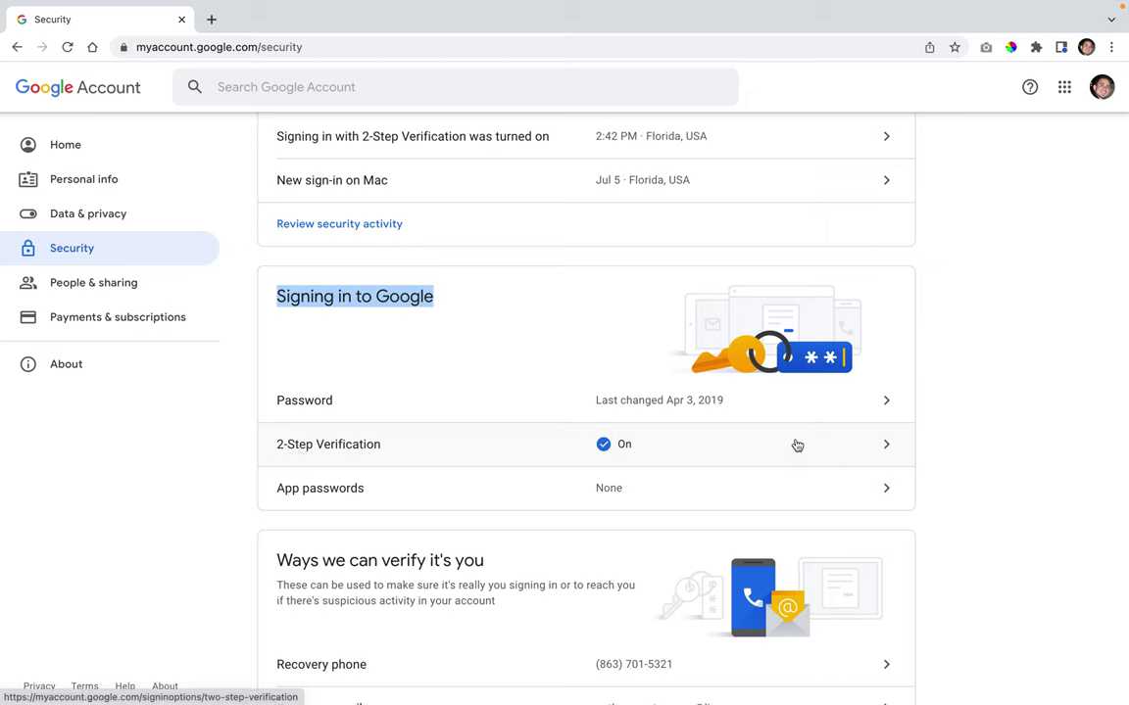
{"action": "left_click", "coordinate": [715, 455]}
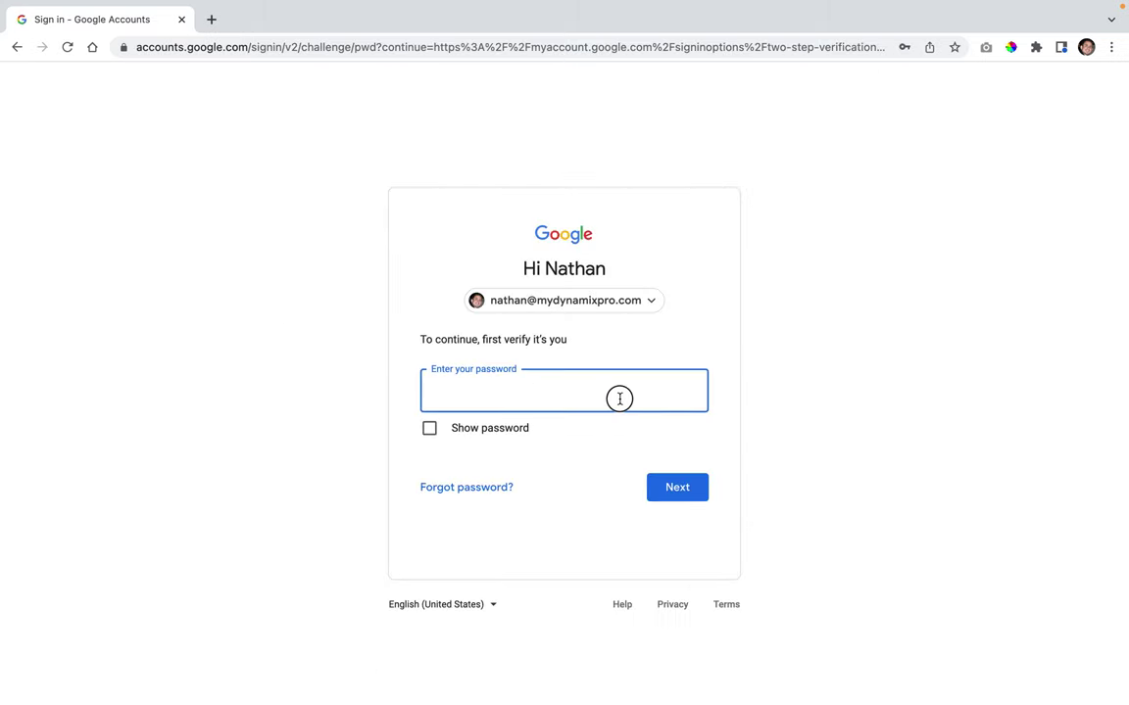
Enter the account password at the verify prompt and submit it, which ends in a 500 error
{"action": "left_click", "coordinate": [617, 398]}
{"action": "type", "text": "a"}
{"action": "left_click", "coordinate": [667, 490]}
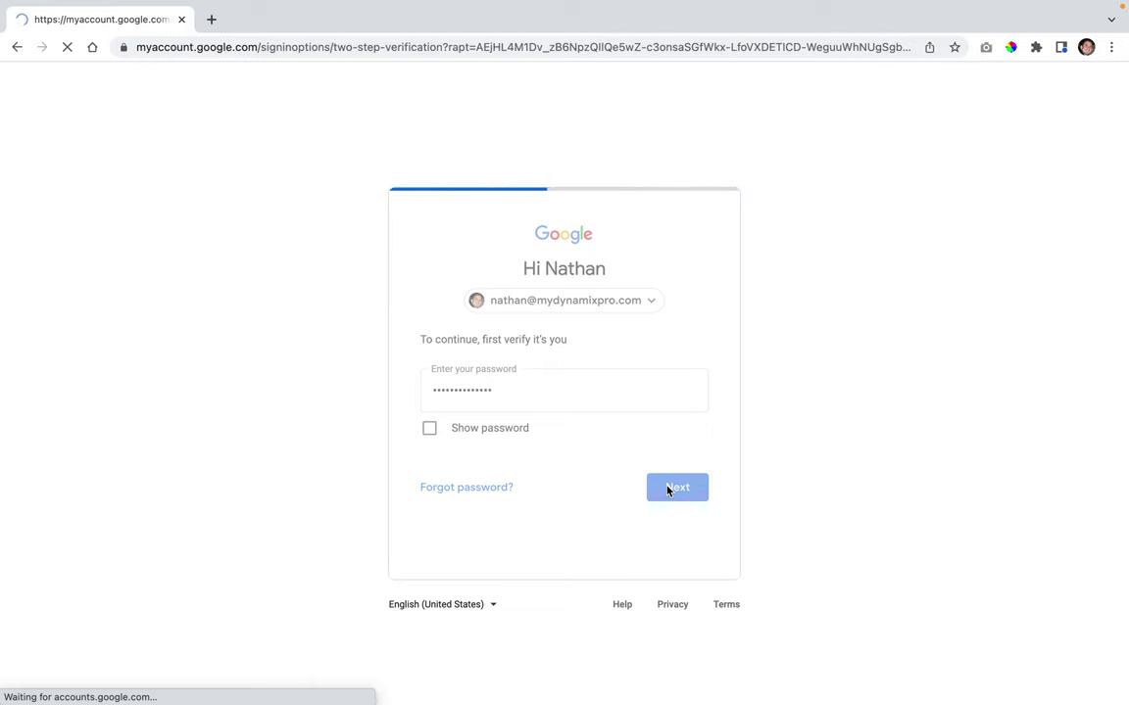
Reload the Google Account site and open 2-Step Verification from the Security page again
{"action": "left_click", "coordinate": [616, 44]}
{"action": "type", "text": "mya"}
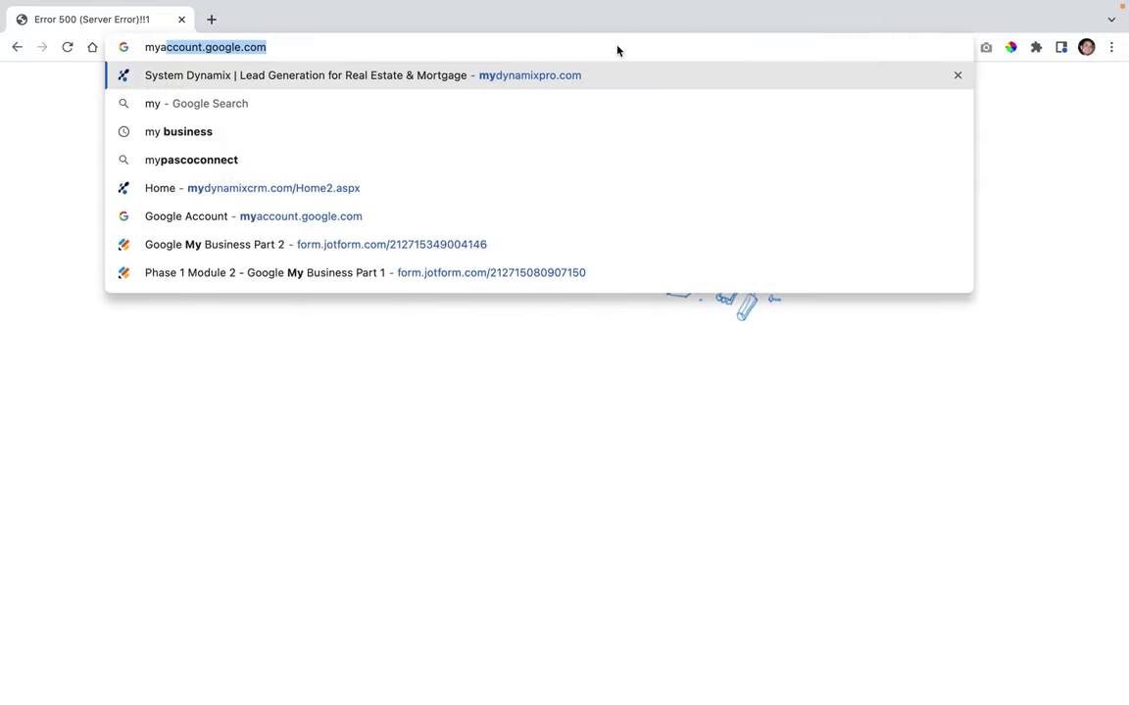
{"action": "type", "text": "ccou"}
{"action": "key", "text": "Return"}
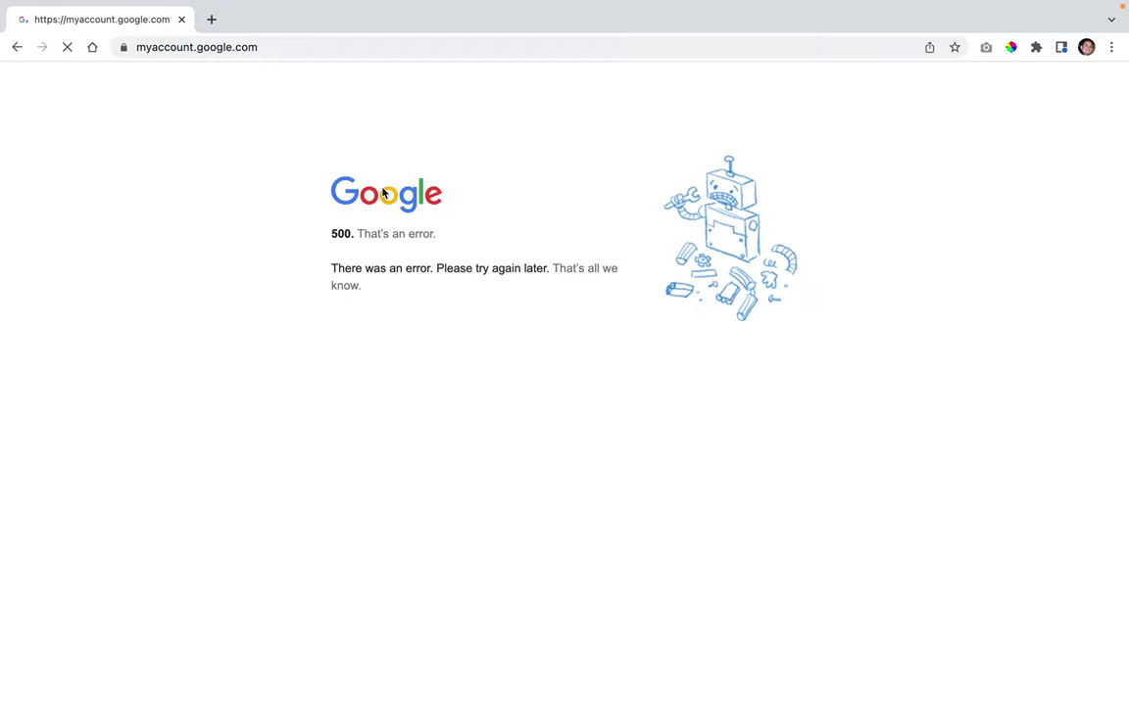
{"action": "left_click", "coordinate": [80, 248]}
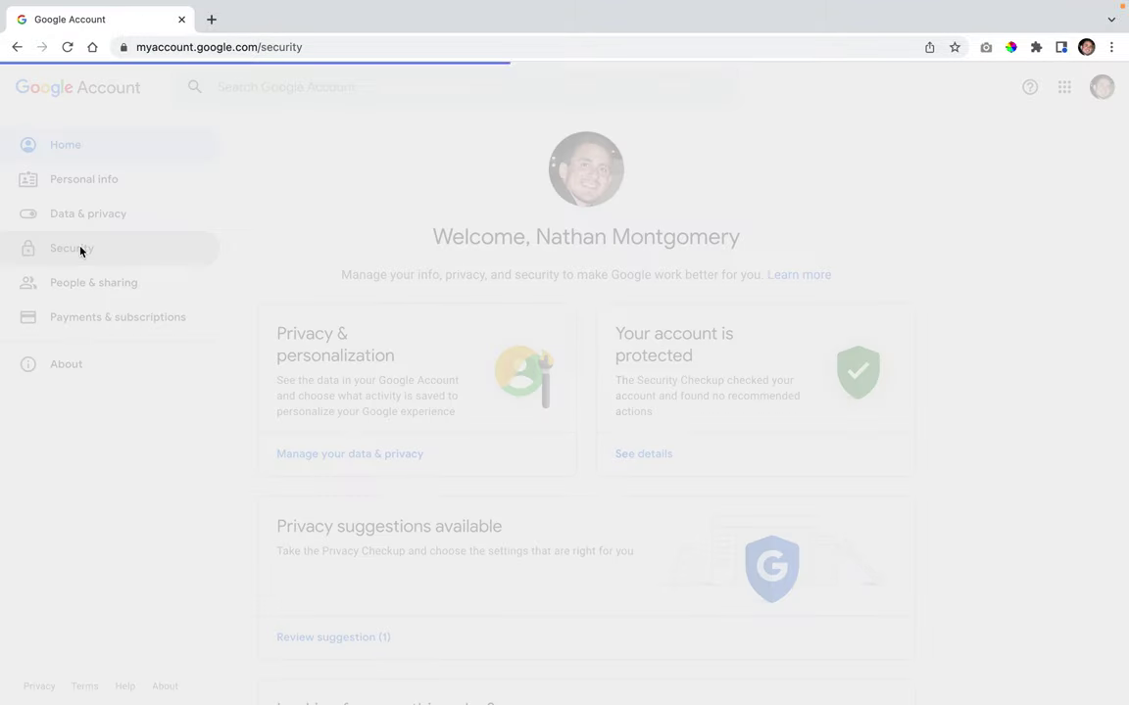
{"action": "scroll", "coordinate": [649, 364], "scroll_direction": "down", "scroll_amount": 3}
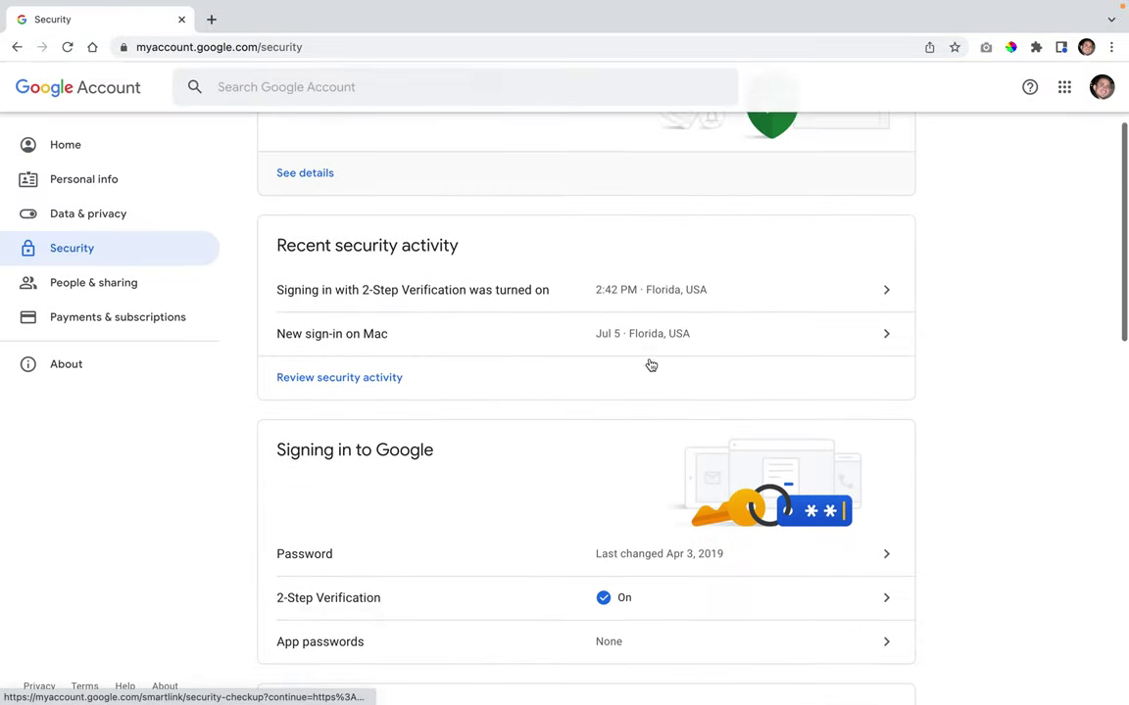
{"action": "left_click", "coordinate": [688, 492]}
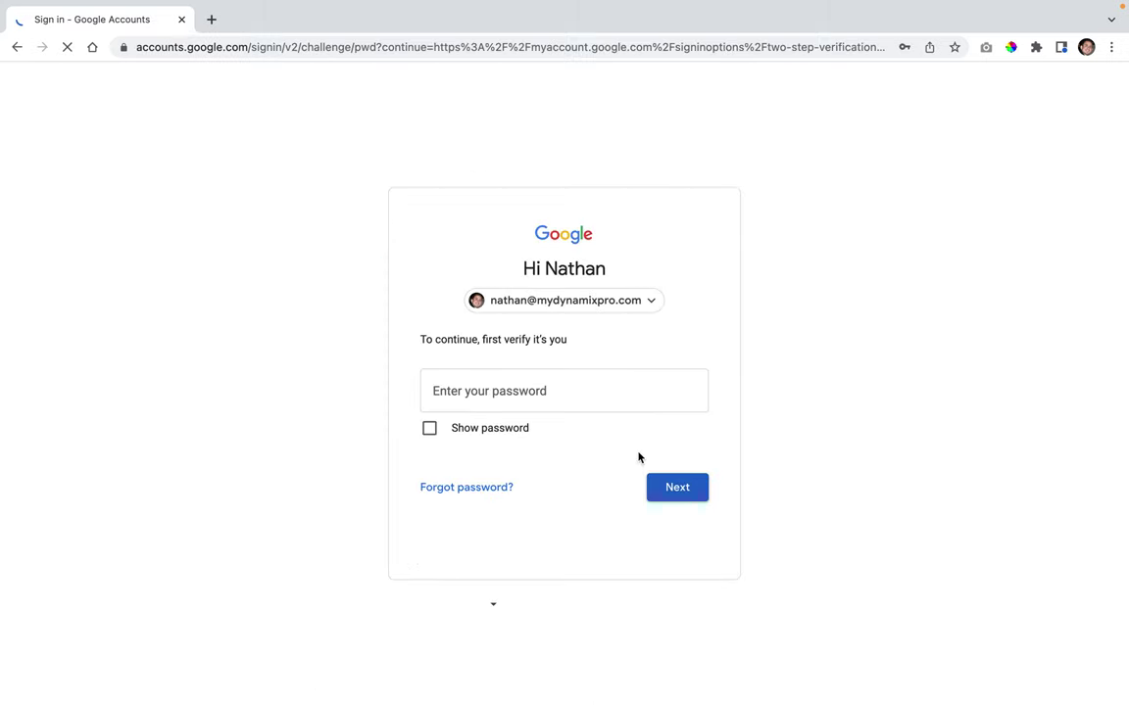
Re-enter and submit the account password, which again returns Error 500
{"action": "left_click", "coordinate": [590, 398]}
{"action": "type", "text": "••"}
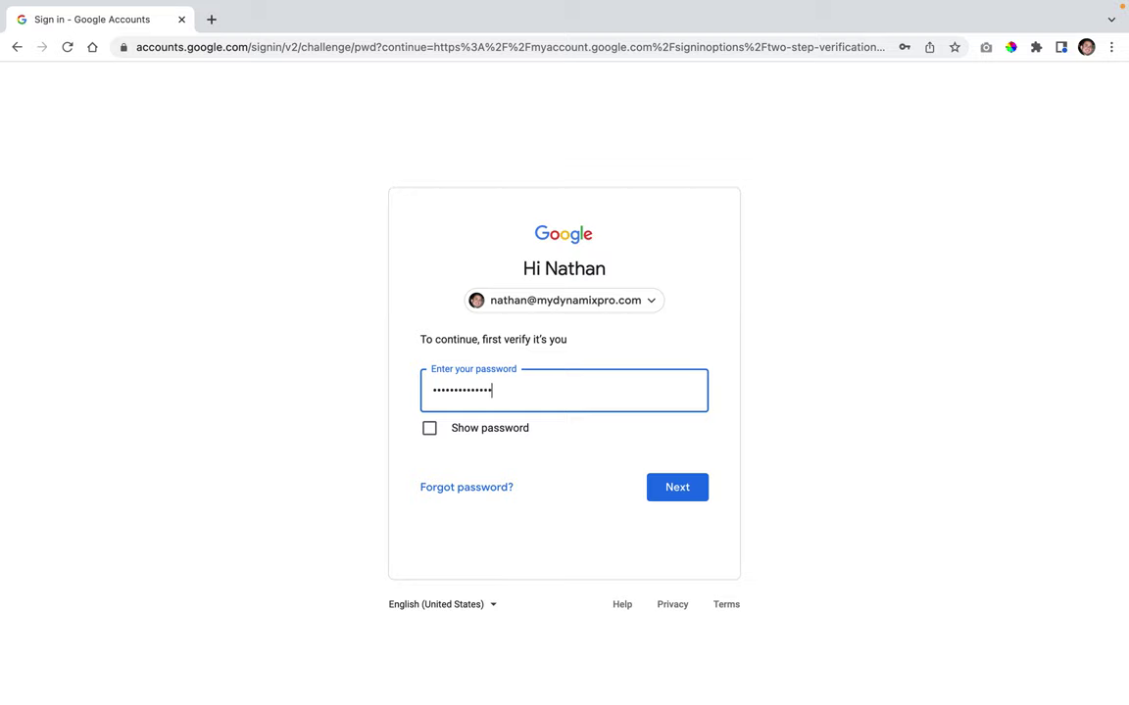
{"action": "key", "text": "Return"}
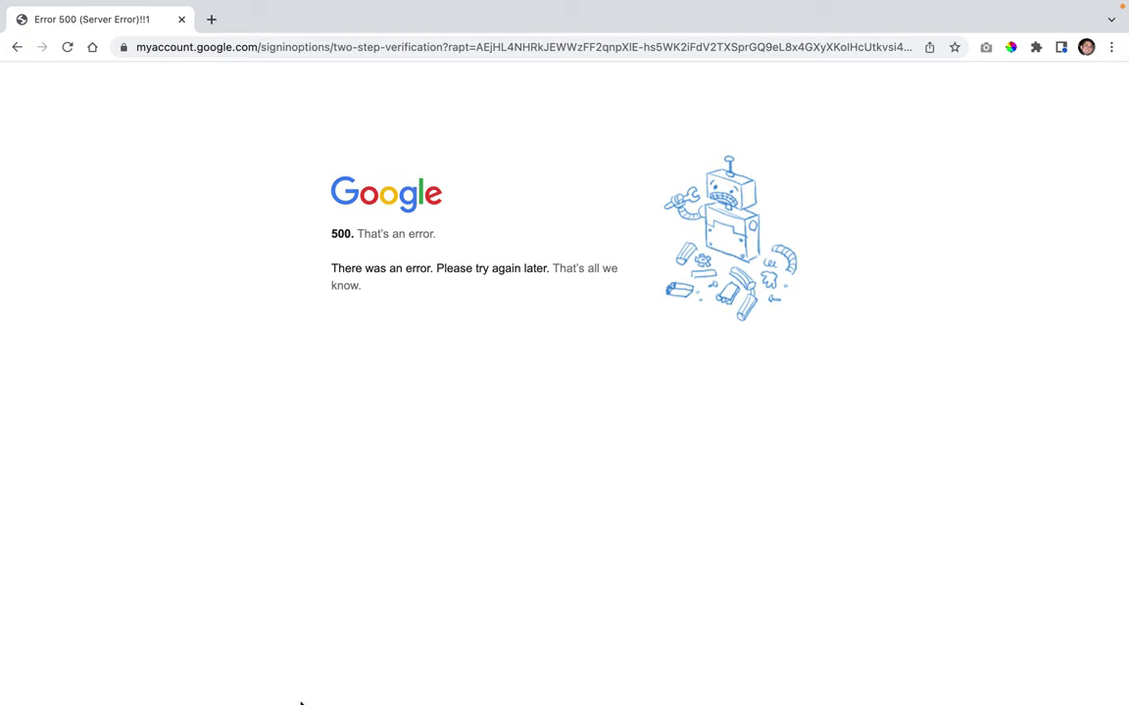
In Firefox, load myaccount.google.com and go to the Google Account sign-in
{"action": "left_click", "coordinate": [279, 674]}
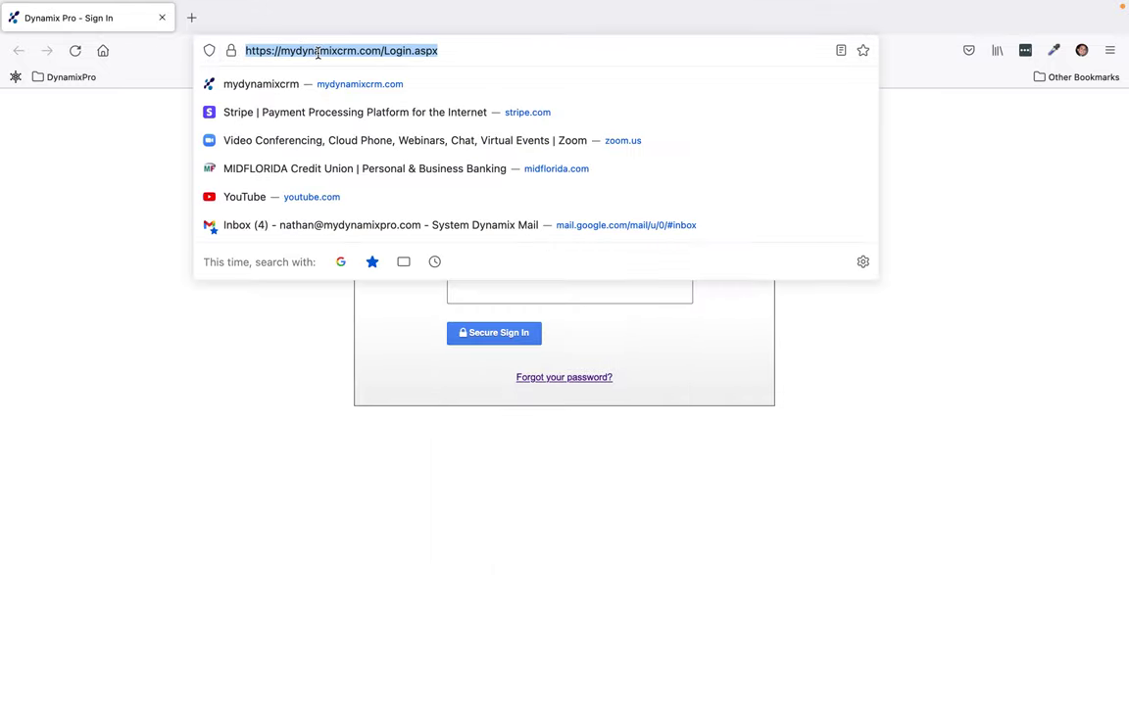
{"action": "type", "text": "my"}
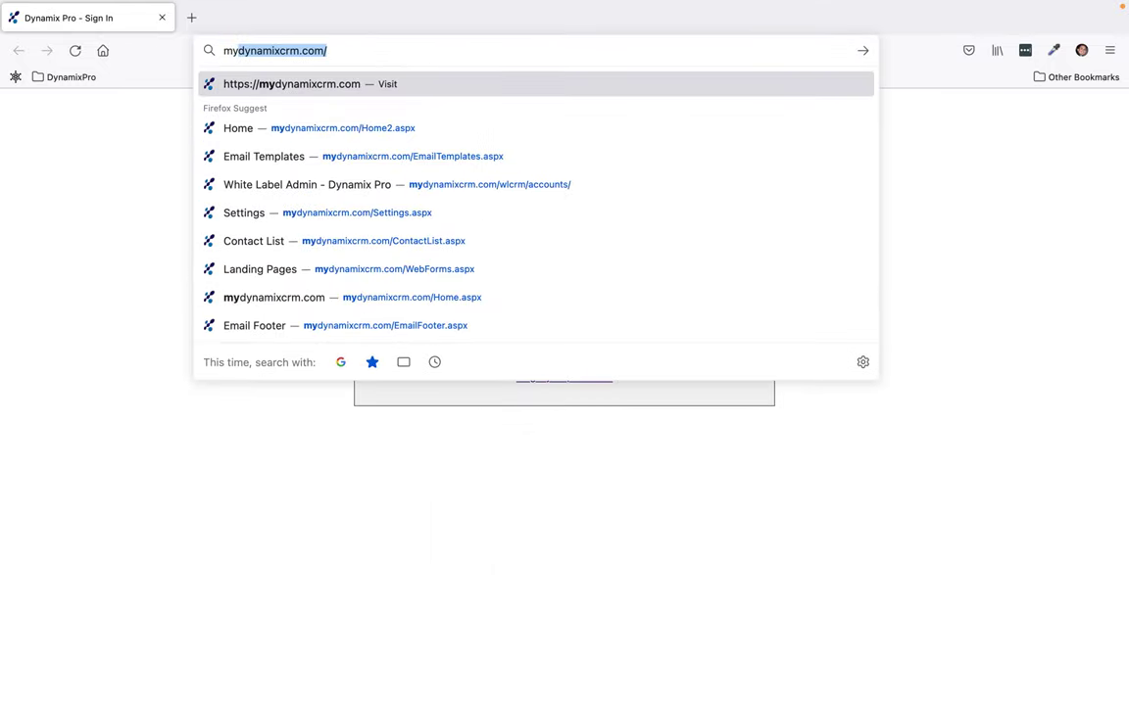
{"action": "type", "text": "account.googl"}
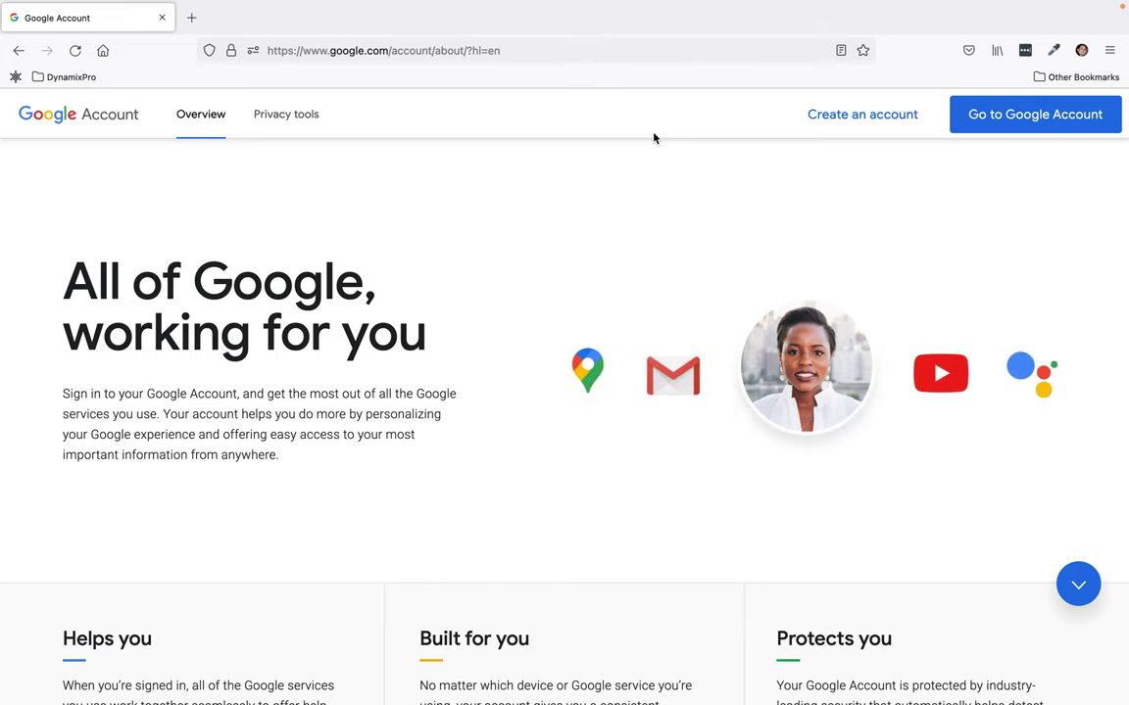
{"action": "left_click", "coordinate": [1061, 119]}
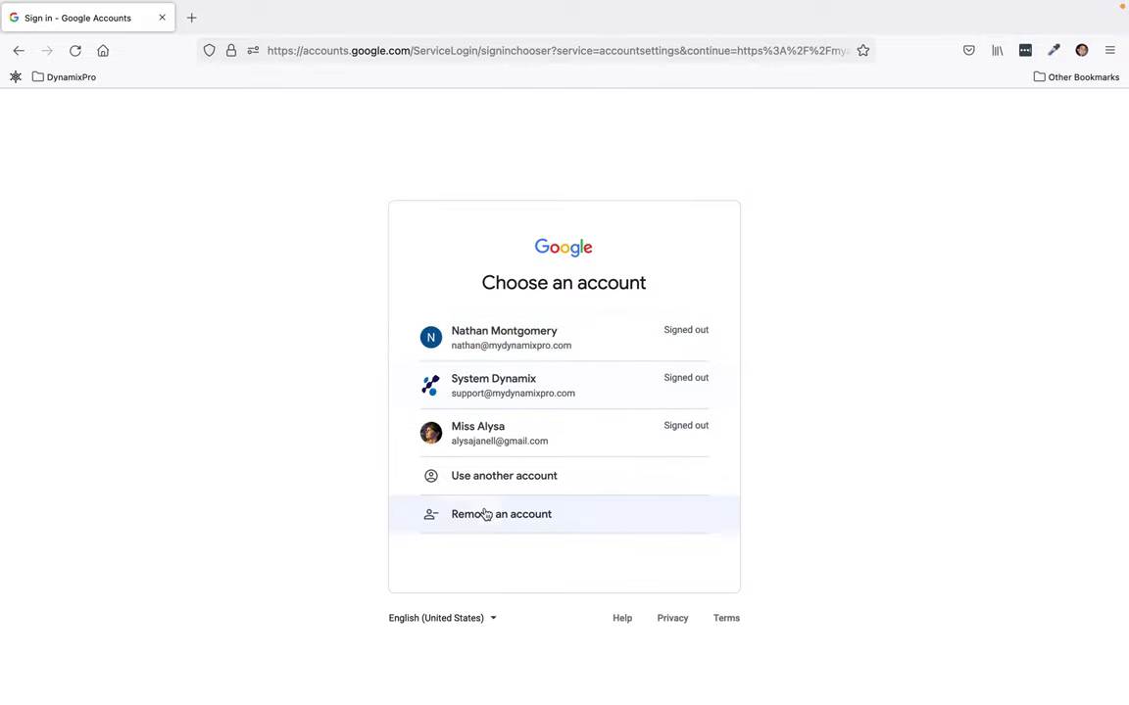
Sign in with the first listed account and its password
{"action": "left_click", "coordinate": [530, 350]}
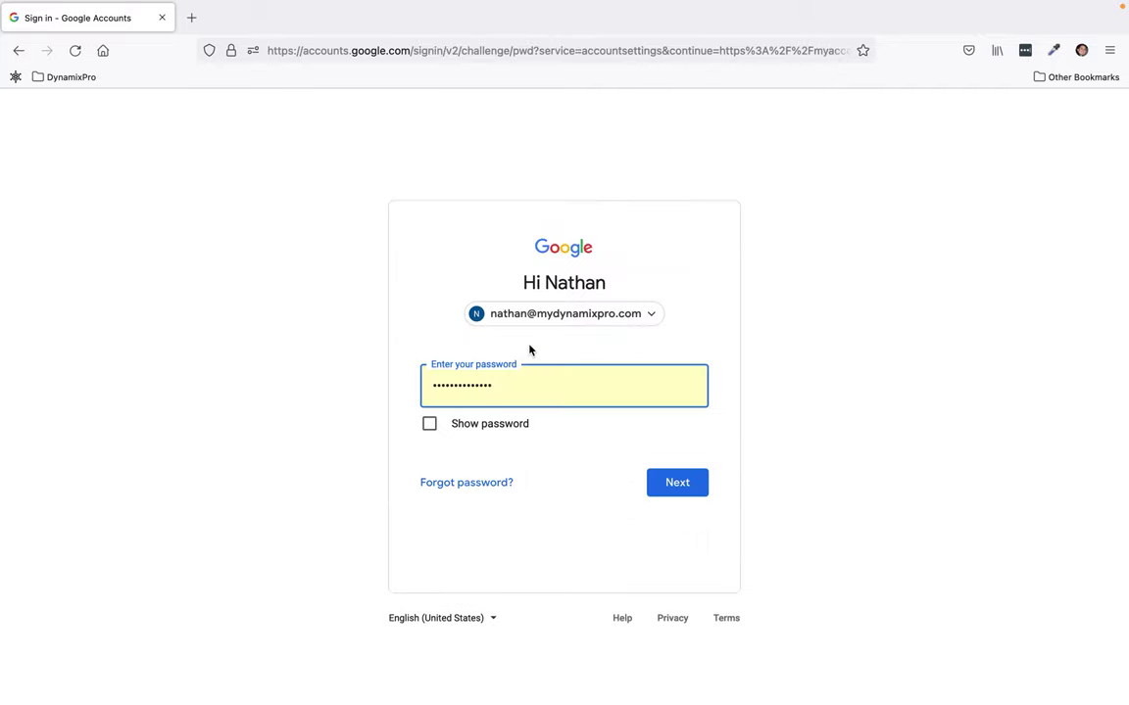
{"action": "left_click", "coordinate": [675, 492]}
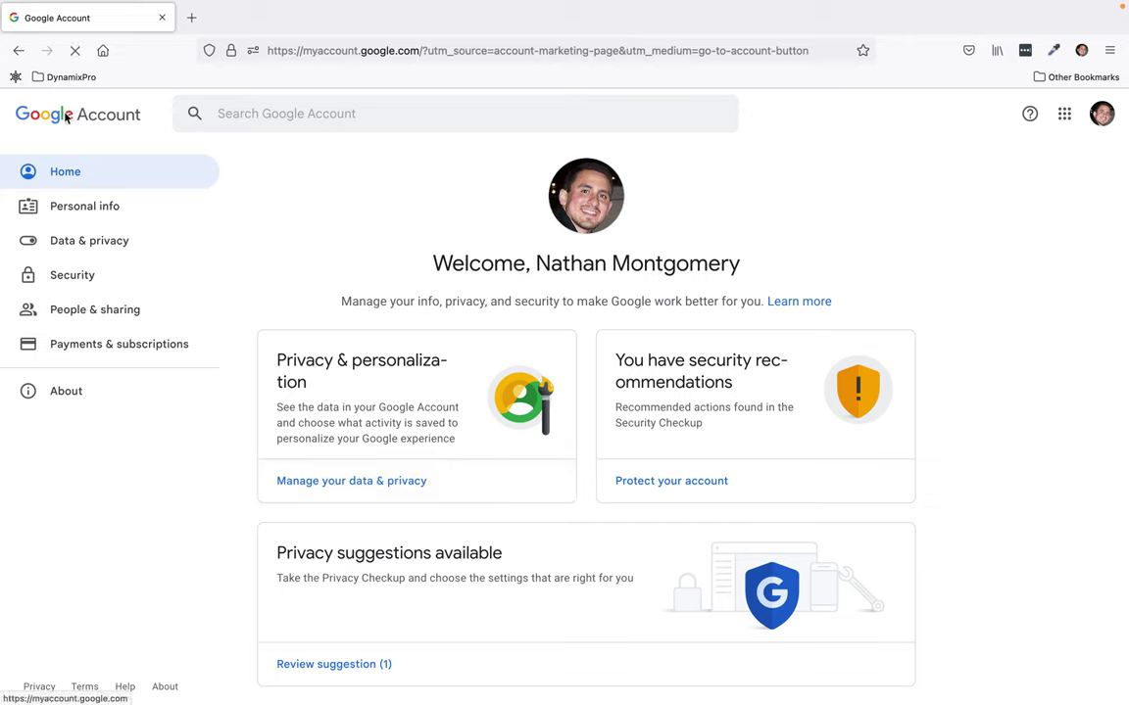
In Firefox, open Security and then the 2-Step Verification row under Signing in to Google
{"action": "left_click", "coordinate": [68, 281]}
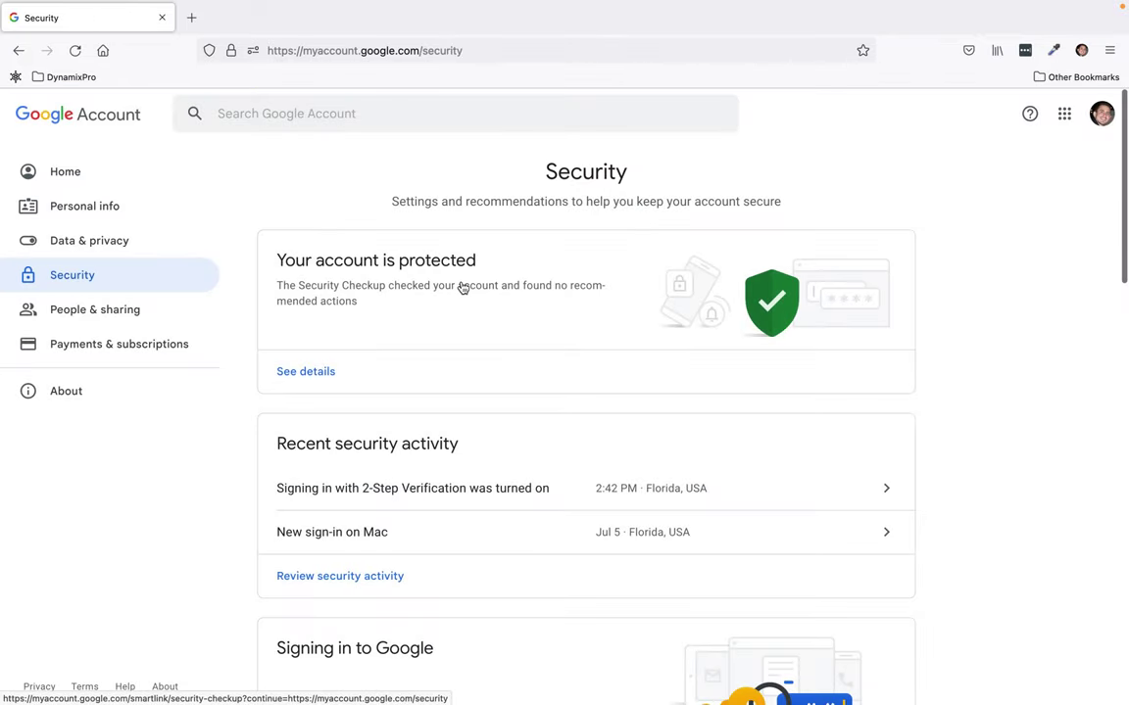
{"action": "scroll", "coordinate": [462, 287], "scroll_direction": "down", "scroll_amount": 5}
{"action": "scroll", "coordinate": [463, 287], "scroll_direction": "down", "scroll_amount": 2}
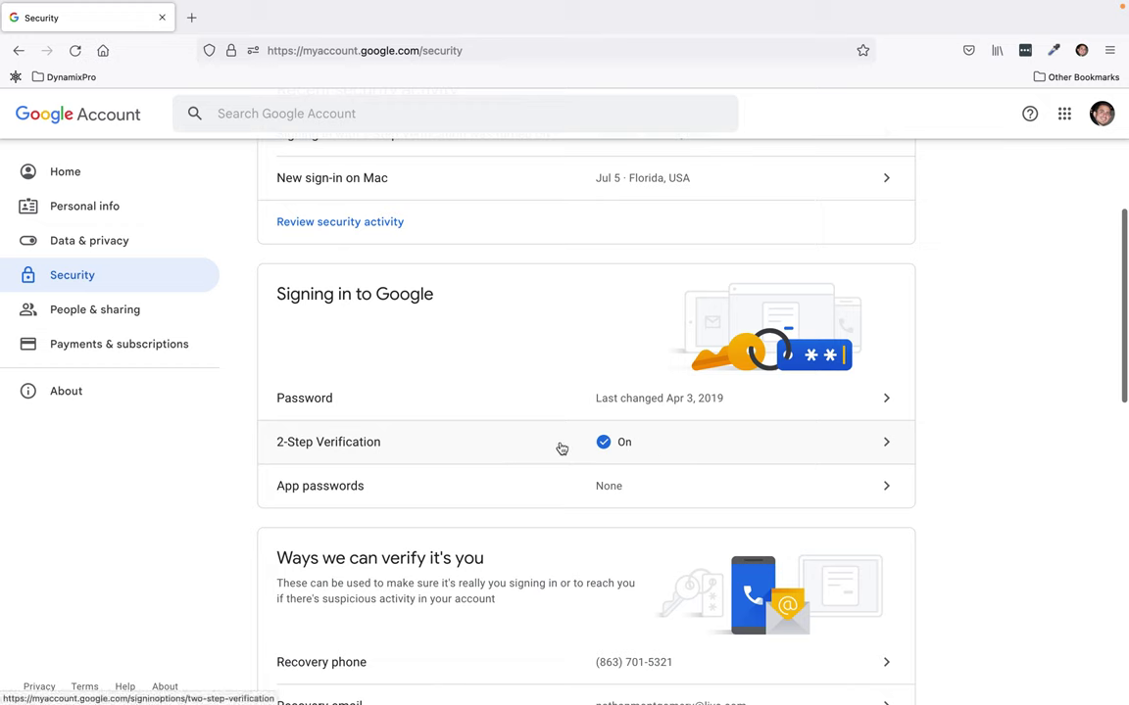
{"action": "left_click", "coordinate": [599, 451]}
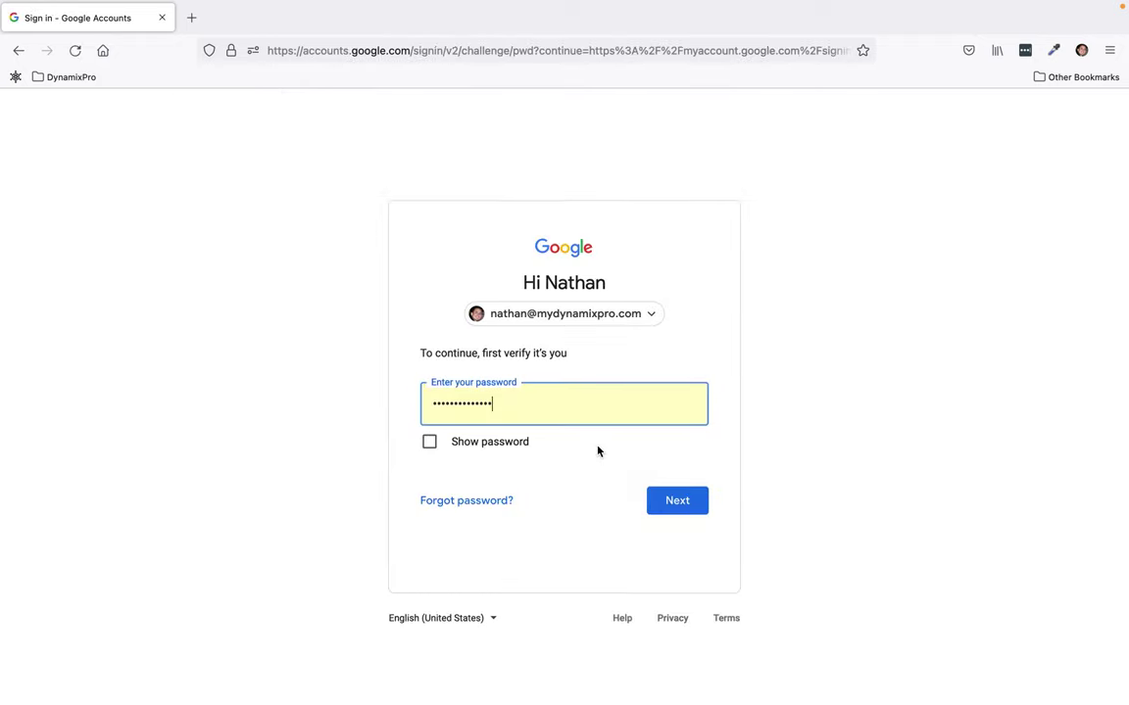
Submit the password on the verify-it's-you screen to reach 2-Step Verification, shown ON
{"action": "left_click", "coordinate": [666, 499]}
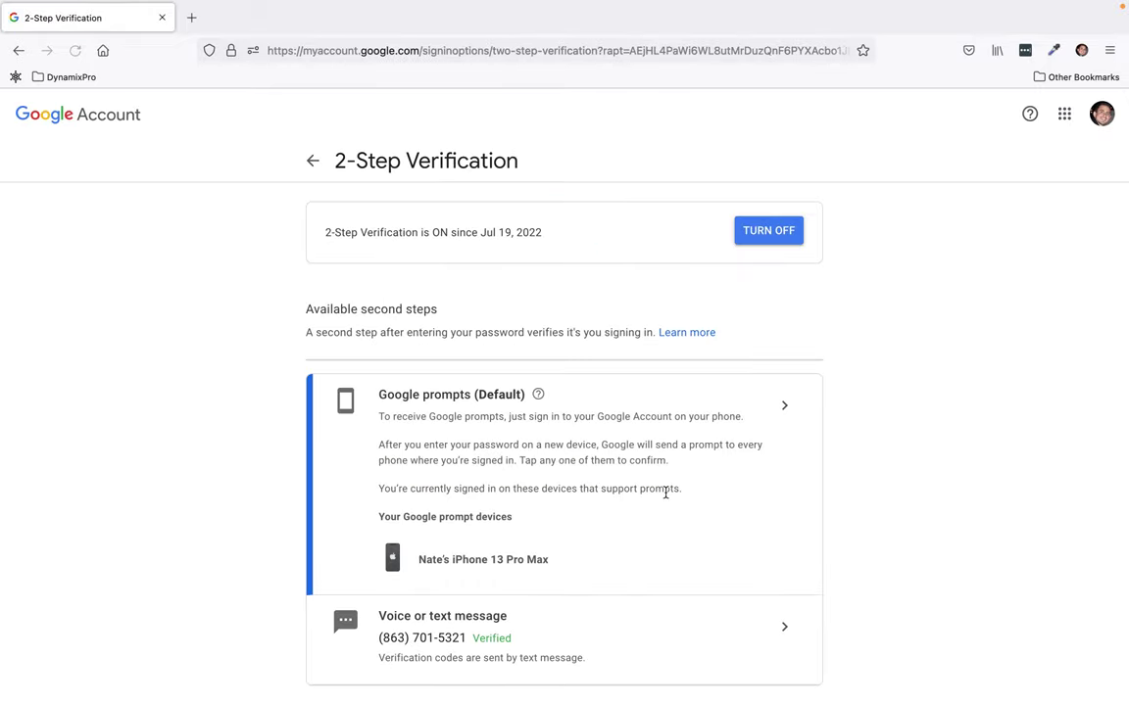
Turn off 2-Step Verification, confirm it, and check Security lists it as Off
{"action": "left_click", "coordinate": [772, 238]}
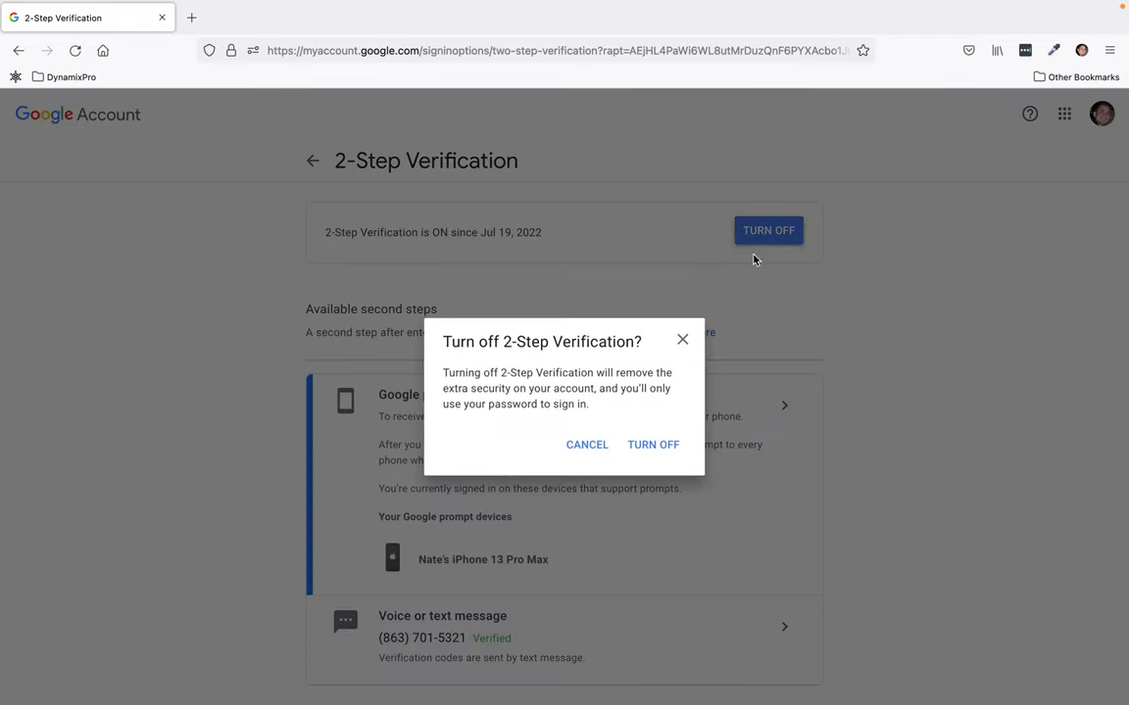
{"action": "left_click", "coordinate": [664, 447]}
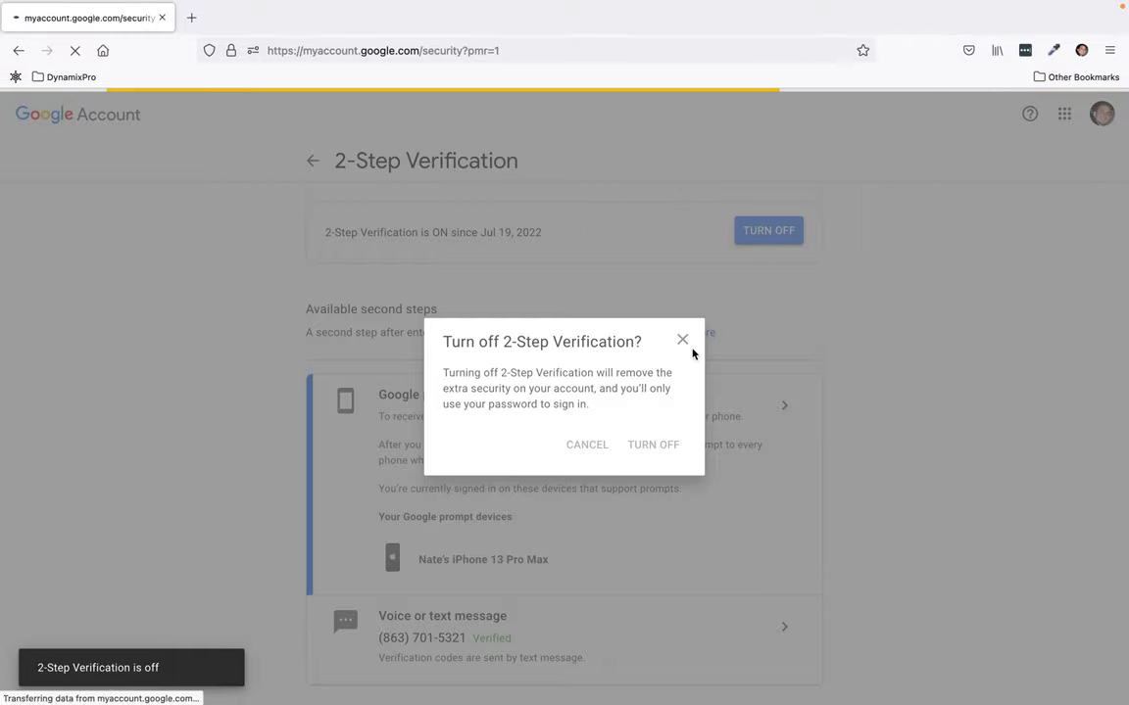
{"action": "scroll", "coordinate": [694, 355], "scroll_direction": "down", "scroll_amount": 3}
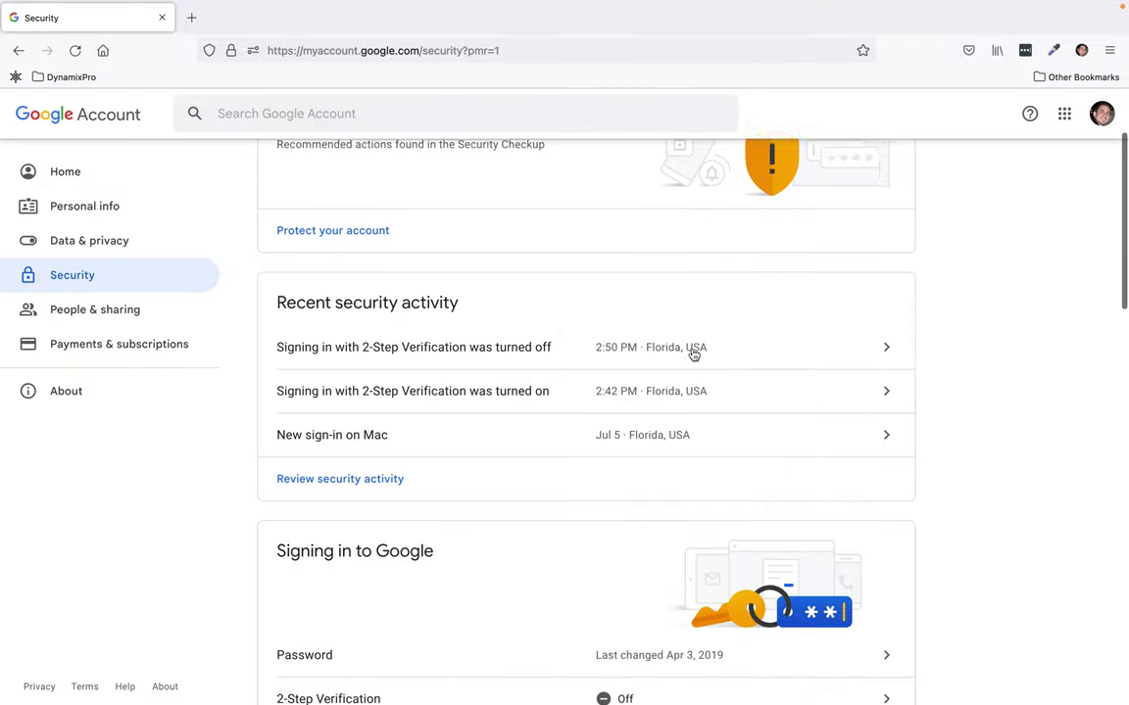
{"action": "scroll", "coordinate": [693, 355], "scroll_direction": "down", "scroll_amount": 5}
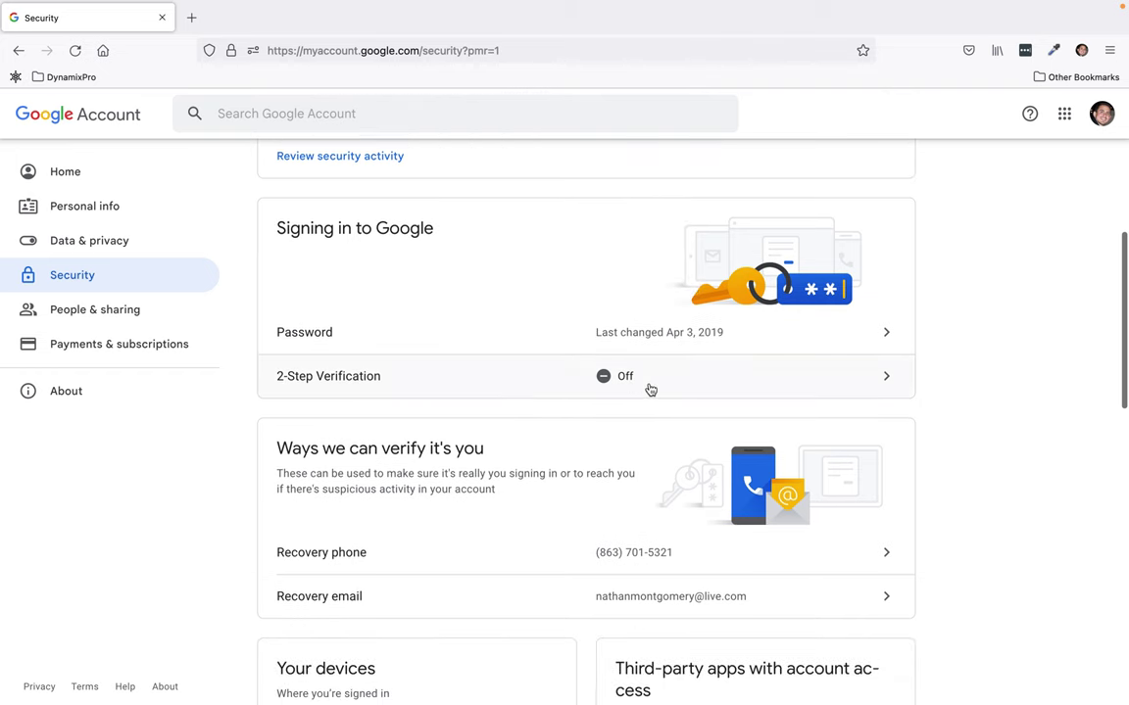
{"action": "left_click", "coordinate": [635, 390]}
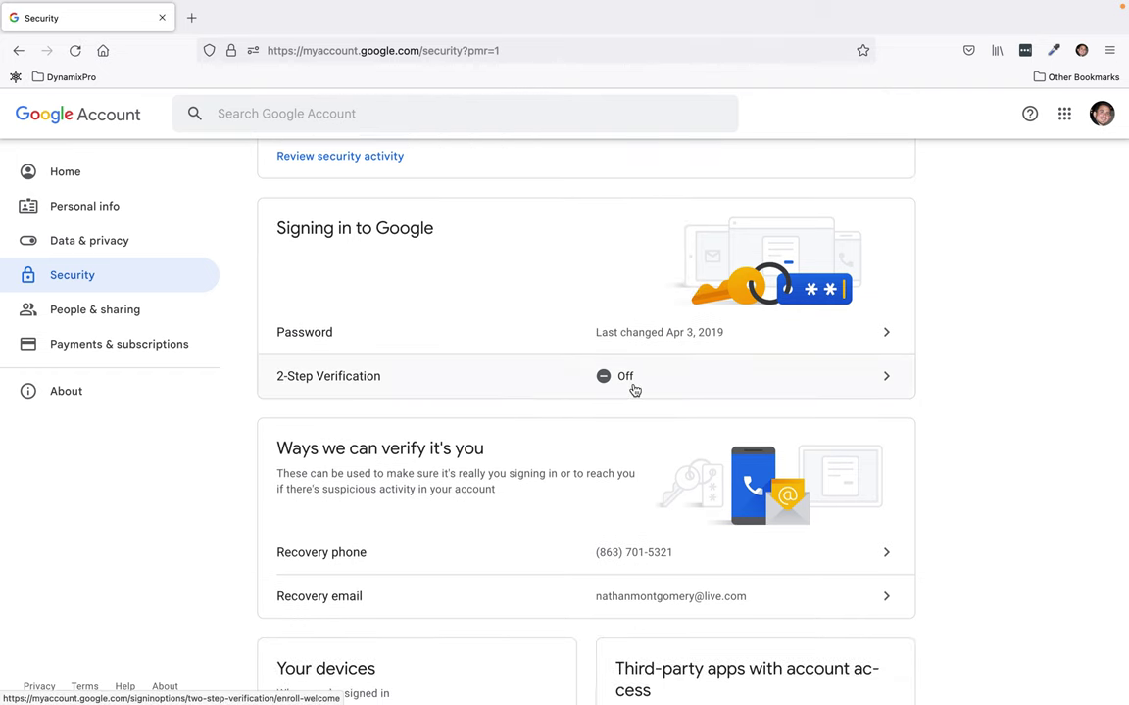